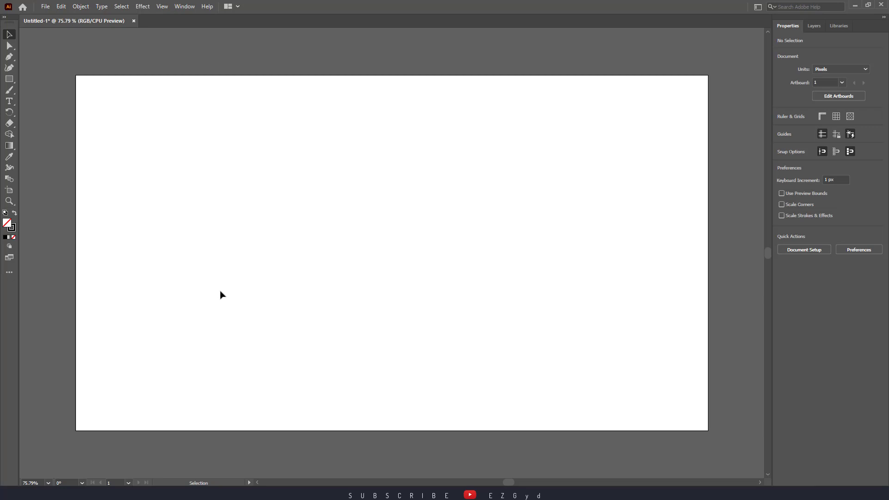
Check that Smart Guides is turned on and activate the Rectangle tool.
{"action": "left_click", "coordinate": [162, 7]}
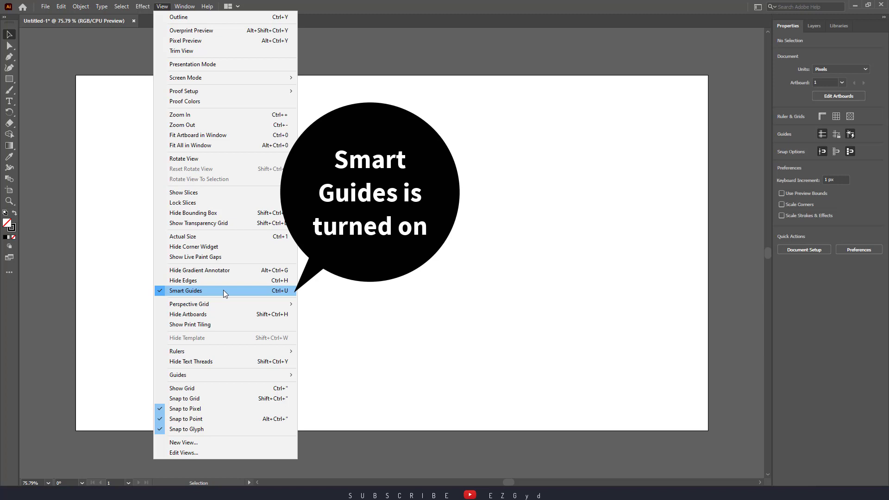
{"action": "left_click", "coordinate": [106, 133]}
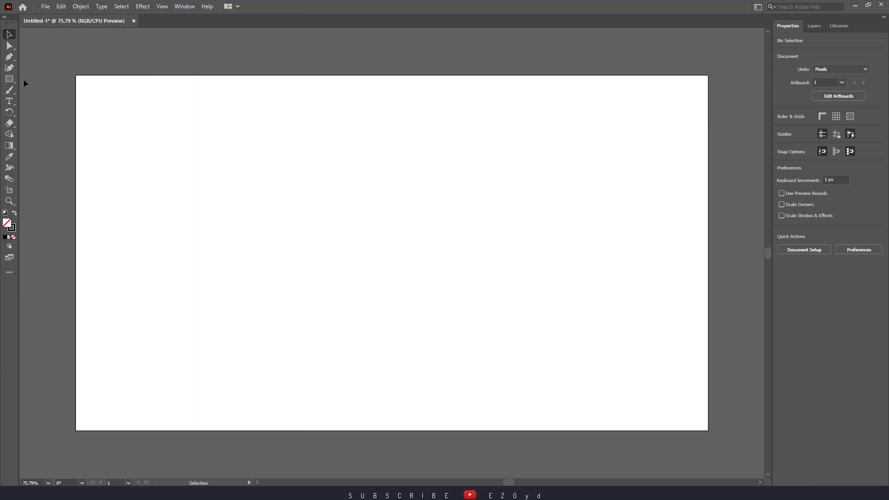
{"action": "left_click", "coordinate": [12, 81]}
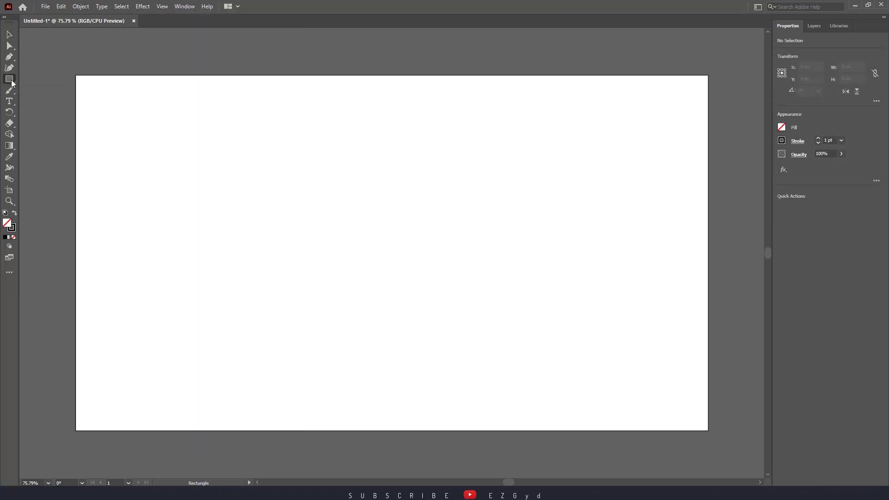
{"action": "left_click_drag", "start_coordinate": [250, 162], "coordinate": [319, 253]}
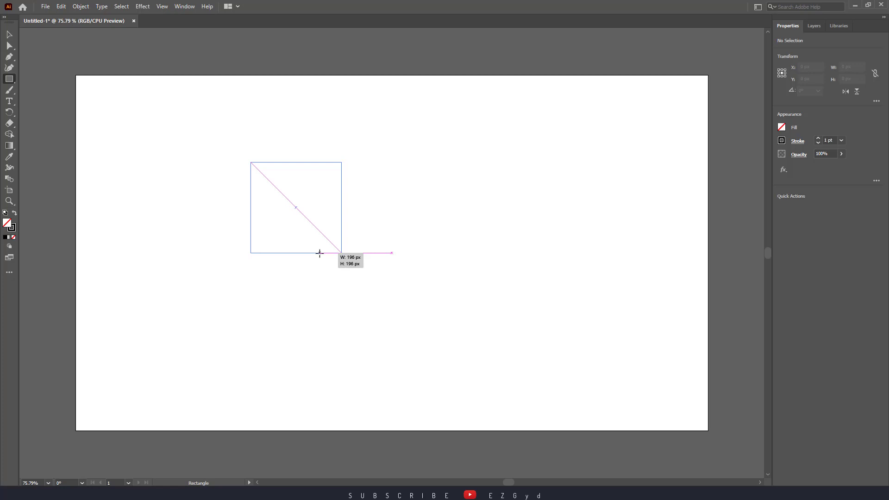
{"action": "left_click_drag", "start_coordinate": [319, 252], "coordinate": [319, 253]}
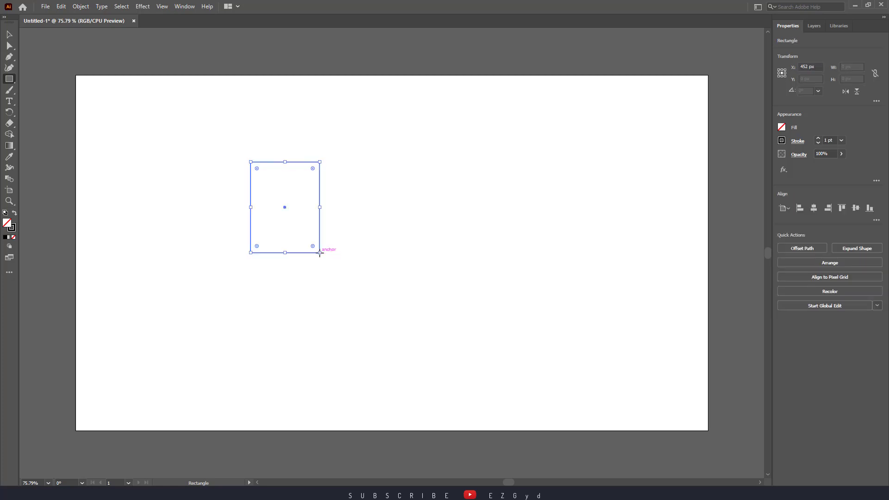
{"action": "key", "text": "ctrl+z"}
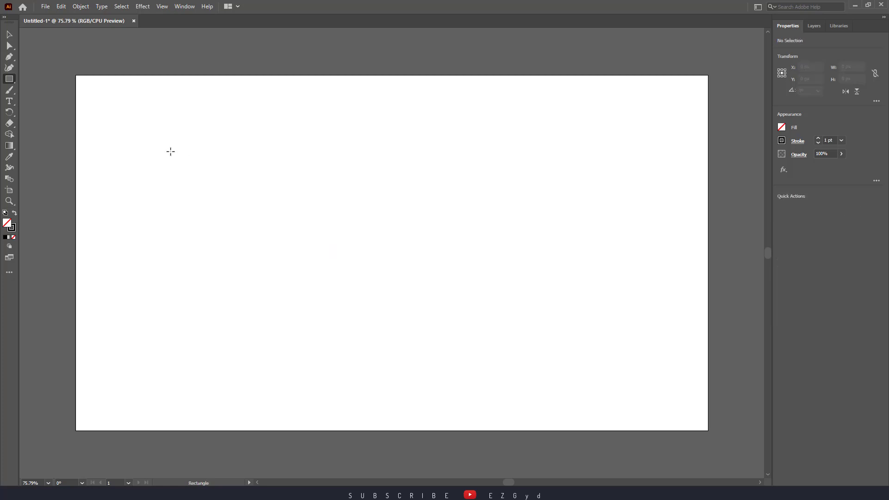
Draw a square about 207 px wide and move it close to the middle of the artboard.
{"action": "left_click_drag", "start_coordinate": [214, 157], "coordinate": [310, 252]}
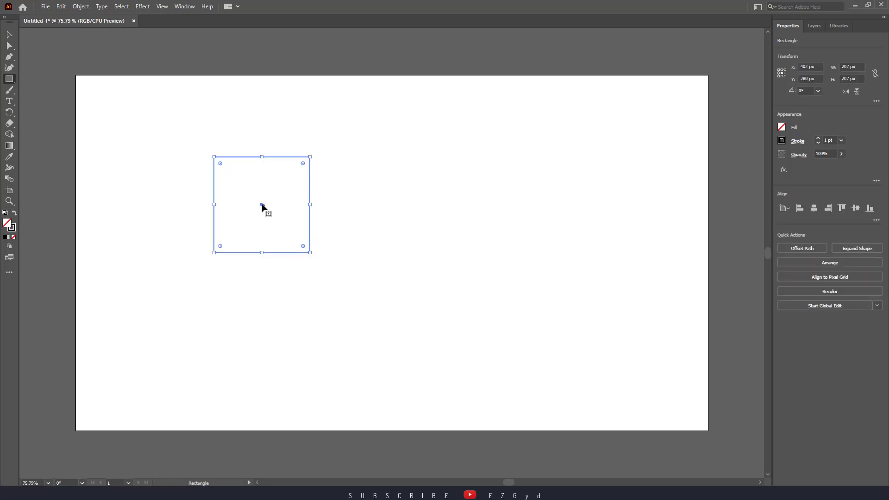
{"action": "left_click_drag", "start_coordinate": [262, 204], "coordinate": [368, 233]}
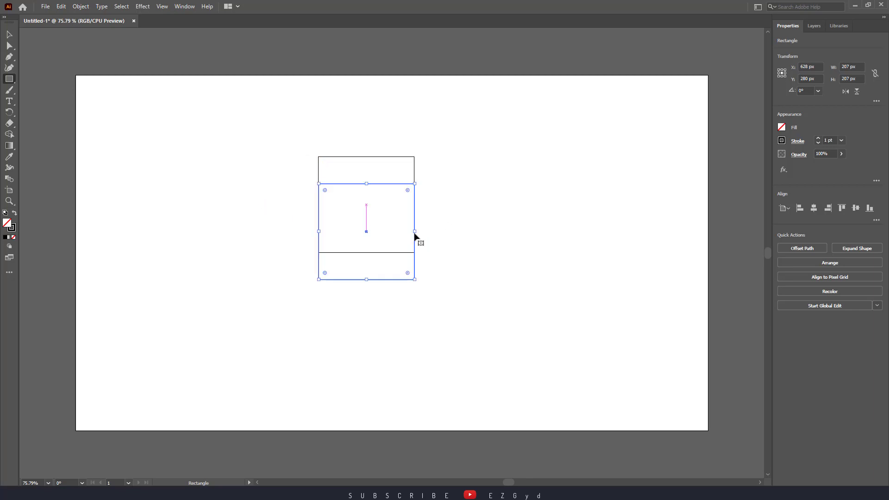
Fill the square with black.
{"action": "left_click", "coordinate": [782, 128]}
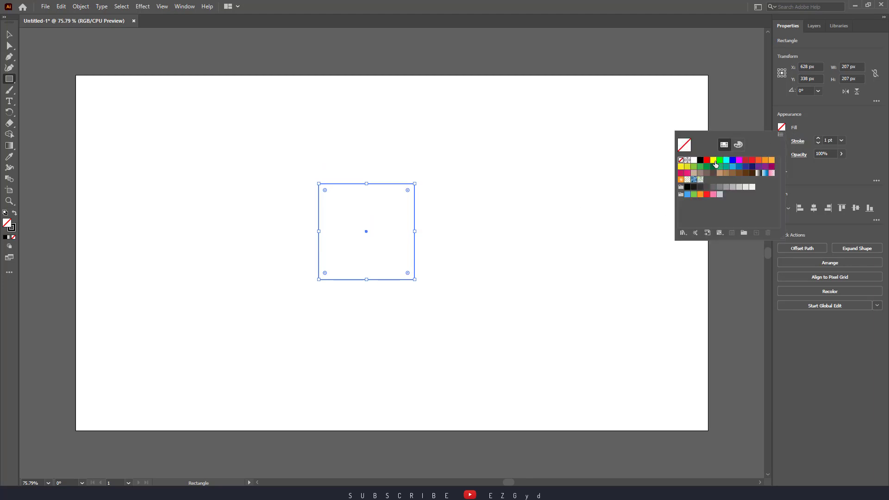
{"action": "left_click", "coordinate": [700, 160]}
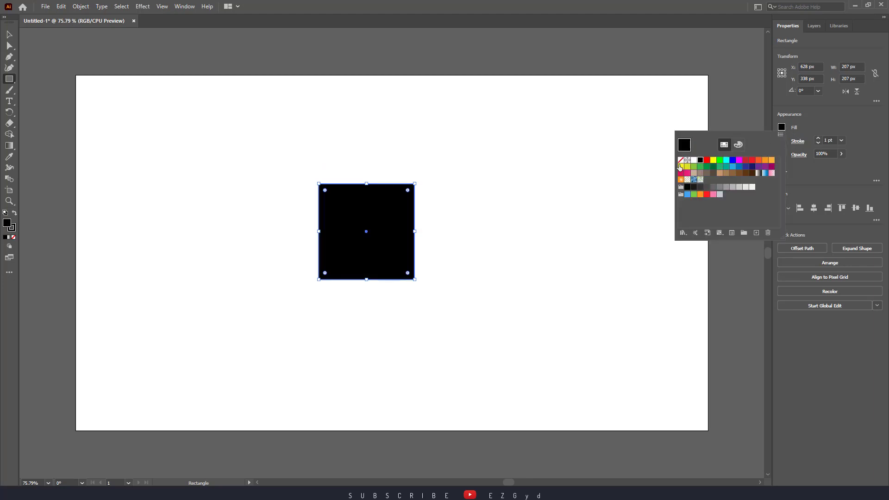
{"action": "left_click", "coordinate": [152, 168]}
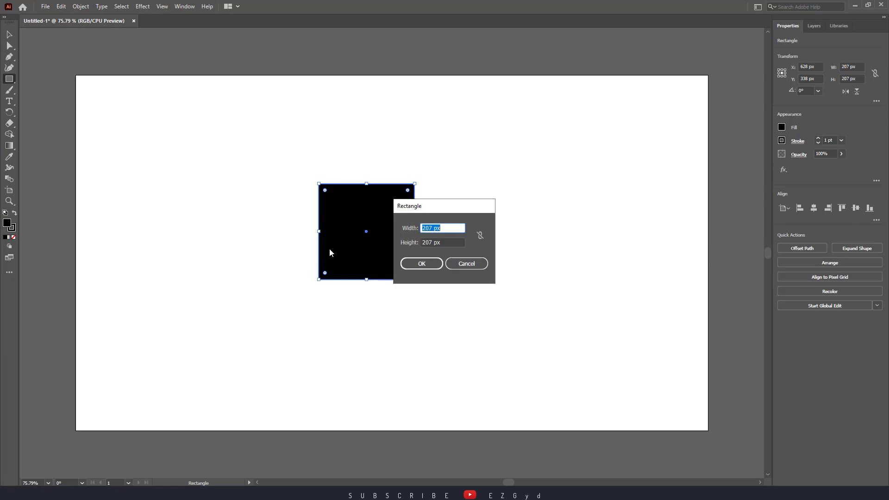
{"action": "left_click", "coordinate": [478, 264]}
Move the black square straight down a little and deselect it.
{"action": "left_click", "coordinate": [9, 35]}
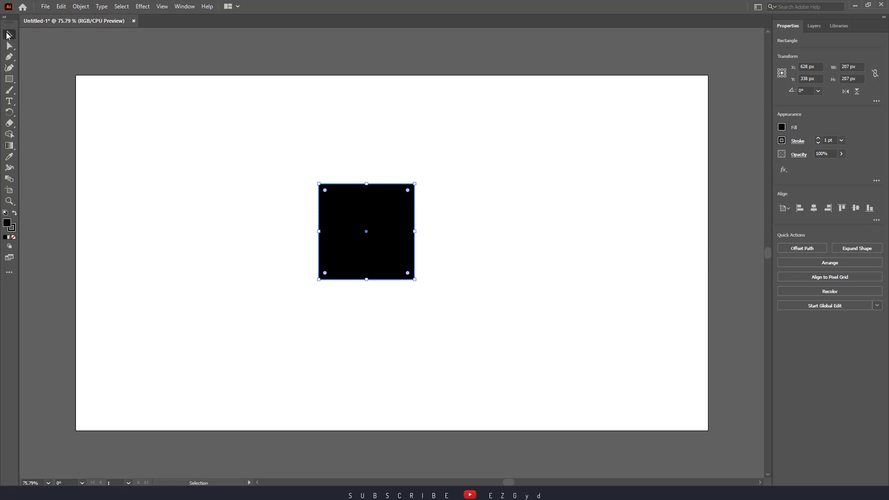
{"action": "left_click", "coordinate": [250, 203]}
{"action": "left_click_drag", "start_coordinate": [390, 232], "coordinate": [402, 251]}
{"action": "left_click", "coordinate": [504, 231]}
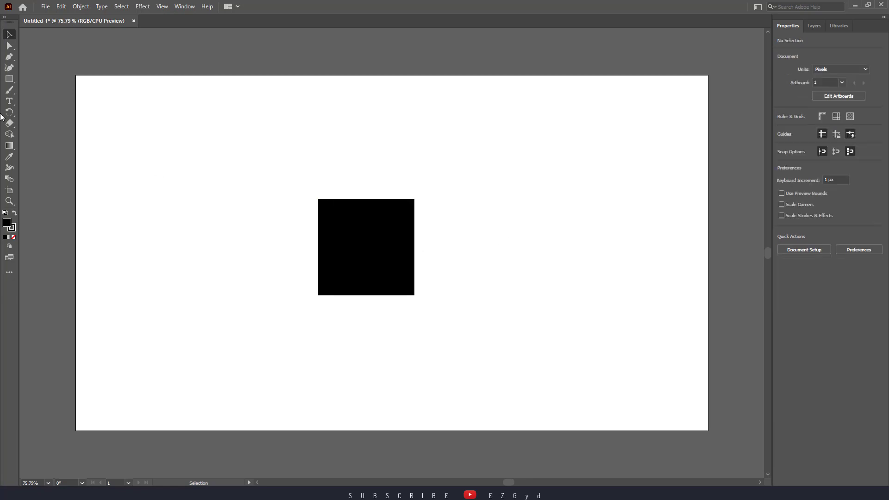
Create a triangle above the square with the Polygon tool, using a 50 px radius and 3 sides.
{"action": "right_click", "coordinate": [15, 79]}
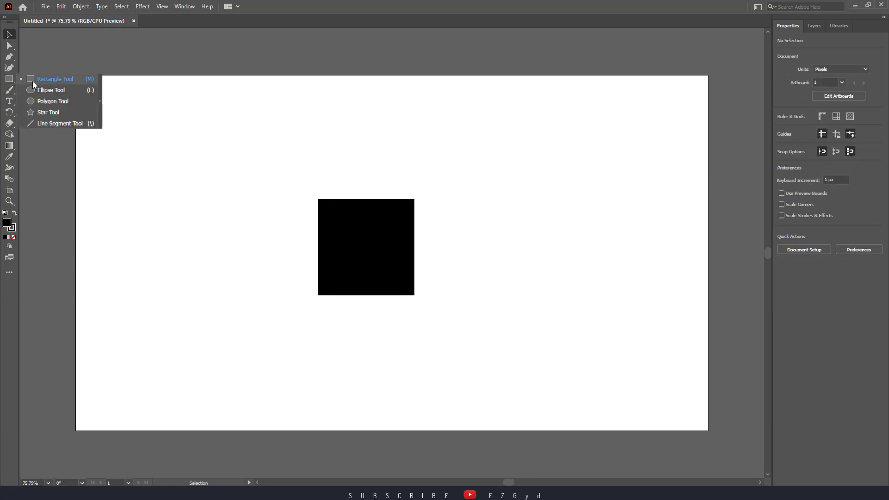
{"action": "left_click", "coordinate": [63, 101]}
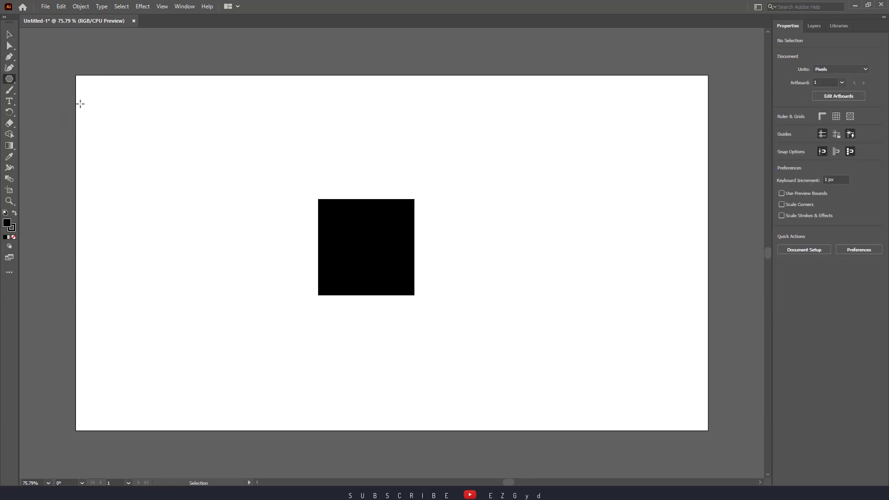
{"action": "left_click", "coordinate": [236, 135]}
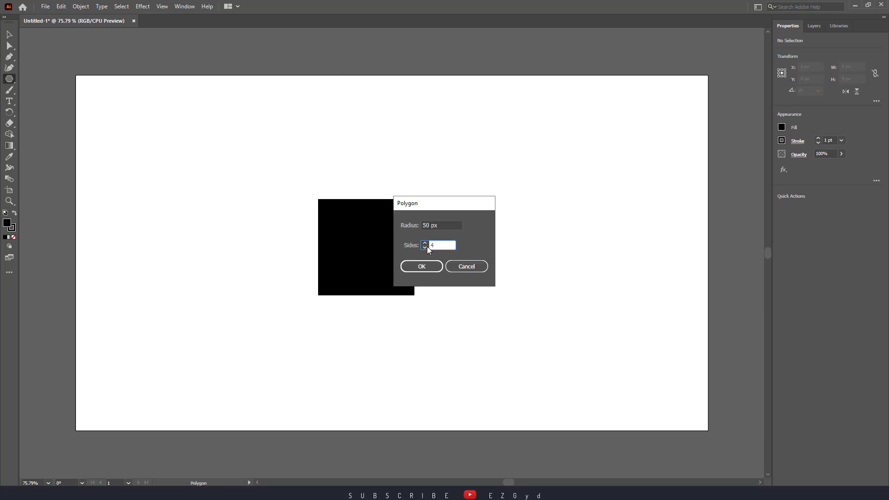
{"action": "left_click", "coordinate": [426, 247]}
{"action": "left_click", "coordinate": [421, 266]}
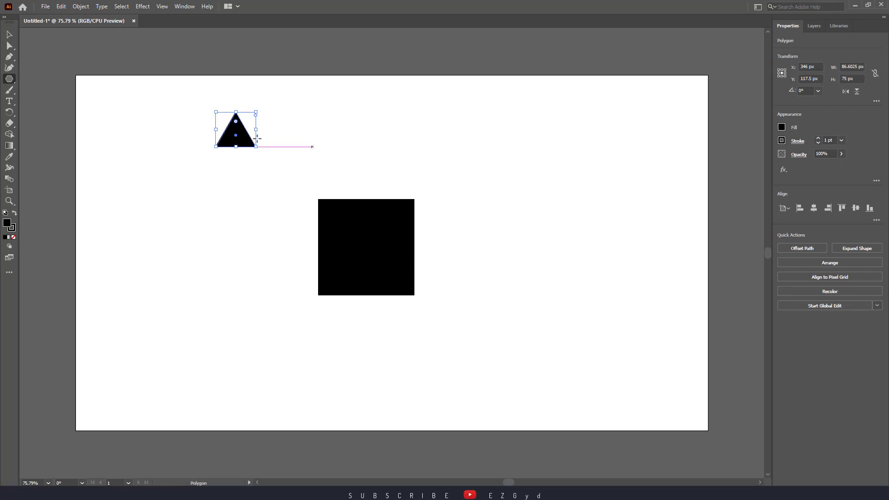
Move the triangle so it sits just above the square, horizontally centred on it.
{"action": "left_click", "coordinate": [10, 34]}
{"action": "left_click_drag", "start_coordinate": [246, 139], "coordinate": [371, 186]}
{"action": "left_click", "coordinate": [445, 171]}
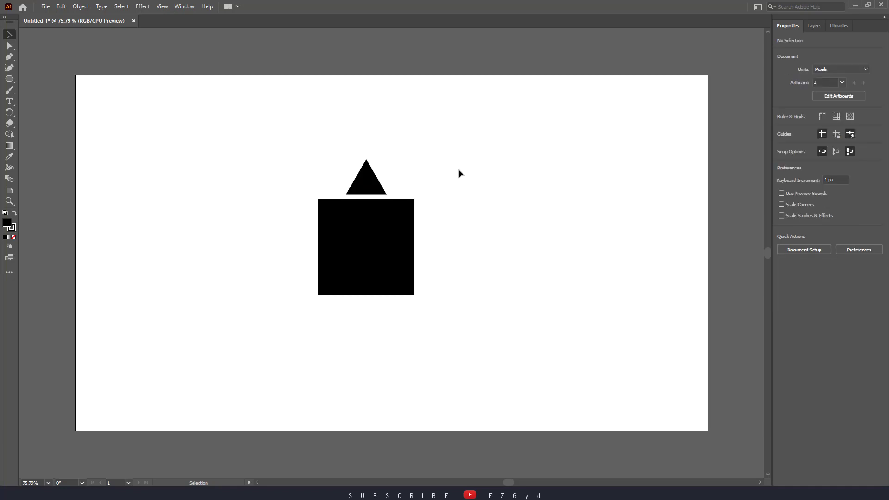
Draw a circle about 88 px in diameter to the upper right of the square.
{"action": "left_click", "coordinate": [16, 80]}
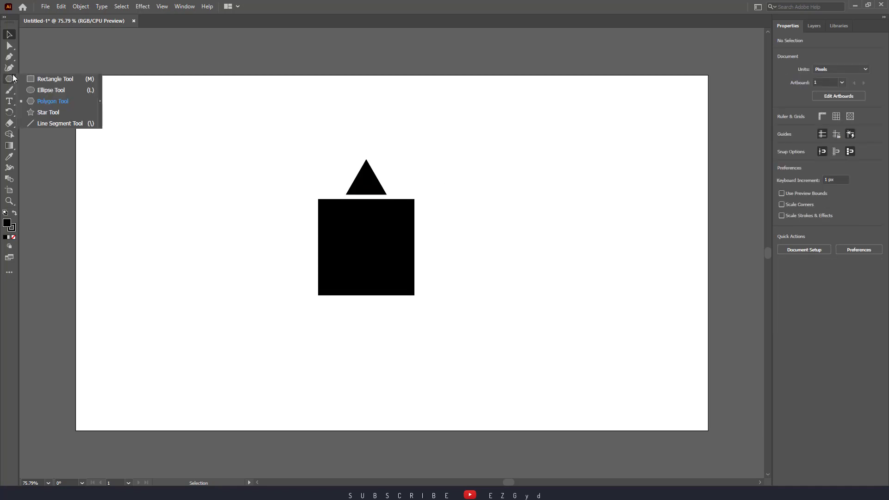
{"action": "left_click", "coordinate": [54, 89]}
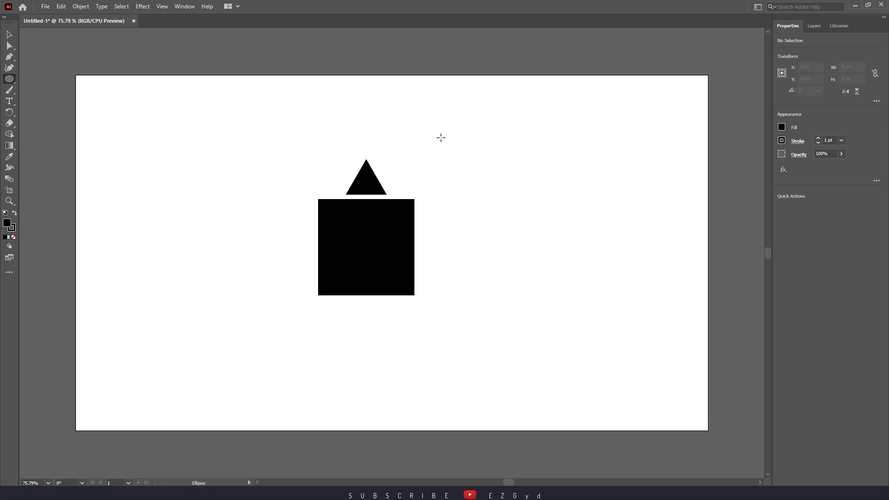
{"action": "left_click_drag", "start_coordinate": [441, 137], "coordinate": [467, 178]}
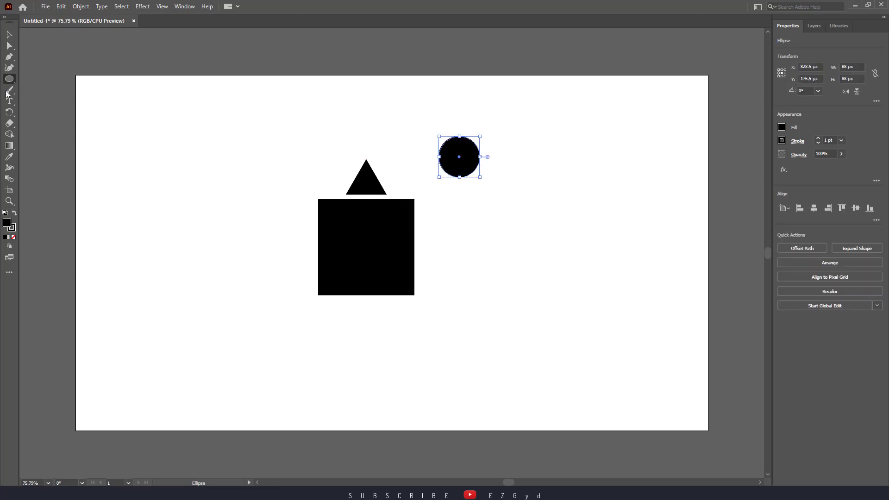
Move the circle beside the square's right edge, vertically centred on the square.
{"action": "left_click", "coordinate": [9, 34]}
{"action": "left_click_drag", "start_coordinate": [462, 164], "coordinate": [452, 255]}
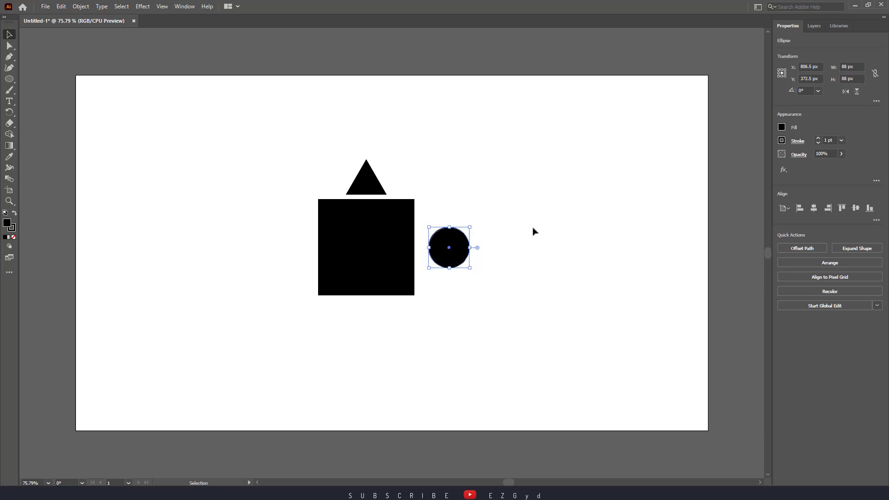
{"action": "left_click", "coordinate": [560, 218]}
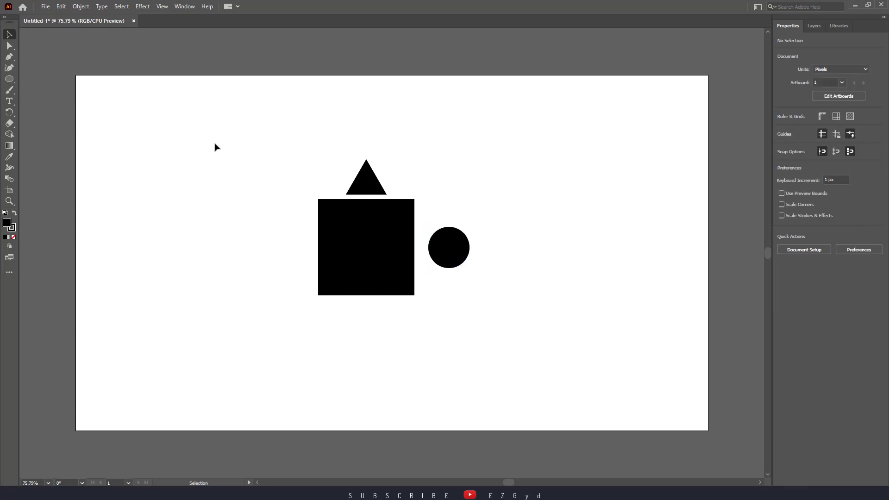
Move the circle closer to the square's right edge, keeping it vertically centred.
{"action": "left_click_drag", "start_coordinate": [186, 113], "coordinate": [532, 329]}
{"action": "left_click", "coordinate": [484, 260]}
{"action": "left_click_drag", "start_coordinate": [443, 255], "coordinate": [448, 250]}
{"action": "left_click", "coordinate": [509, 227]}
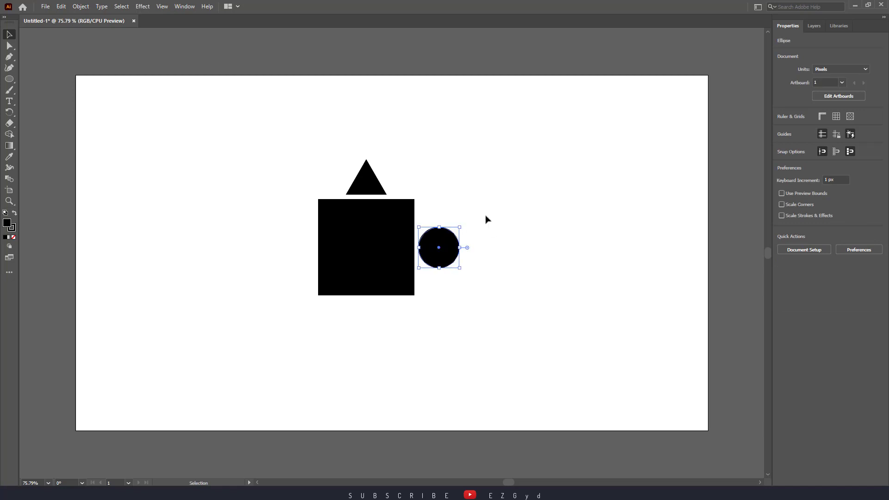
{"action": "left_click", "coordinate": [486, 221]}
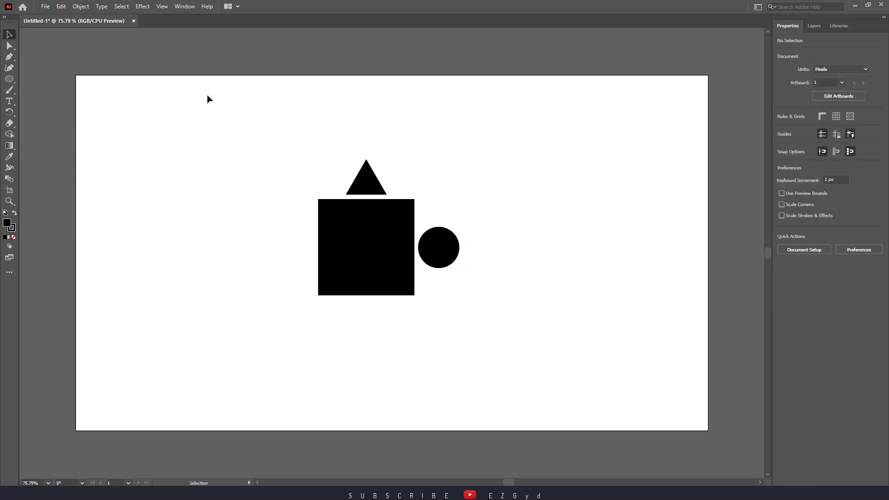
Copy the triangle above the square and paste a duplicate.
{"action": "left_click", "coordinate": [379, 186]}
{"action": "left_click", "coordinate": [45, 6]}
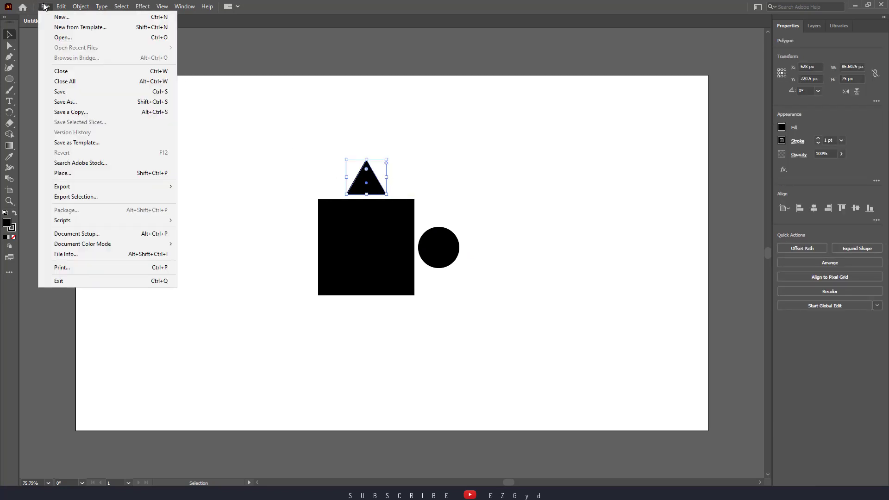
{"action": "mouse_move", "coordinate": [61, 6]}
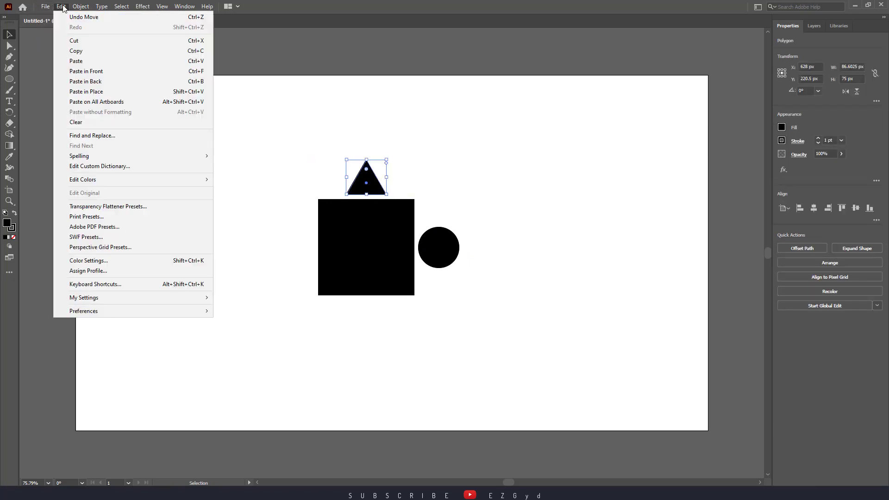
{"action": "left_click", "coordinate": [76, 51]}
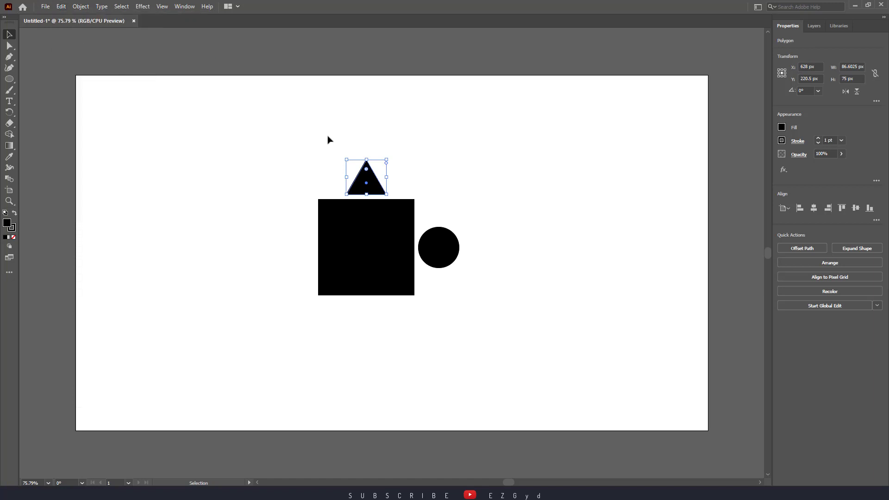
{"action": "left_click", "coordinate": [61, 7]}
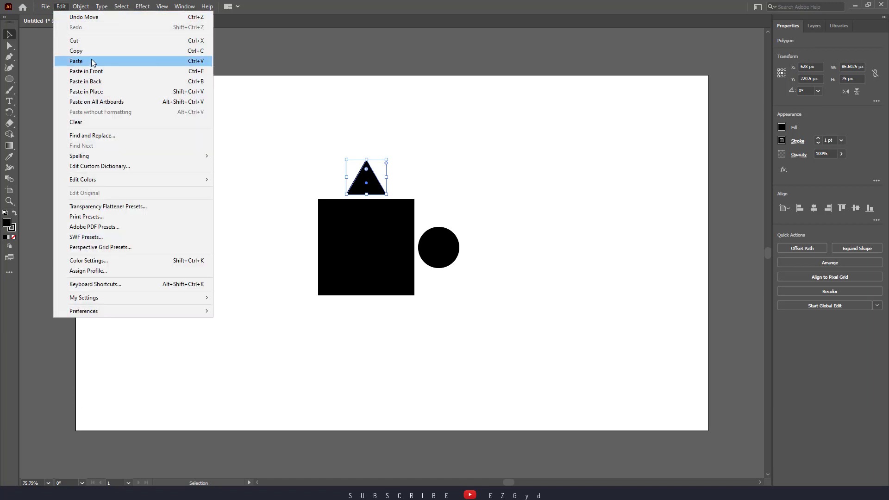
{"action": "left_click", "coordinate": [76, 59]}
Place the duplicate triangle, pointing down, below the square with the same gap as the upper triangle.
{"action": "left_click_drag", "start_coordinate": [391, 260], "coordinate": [378, 320]}
{"action": "left_click", "coordinate": [458, 343]}
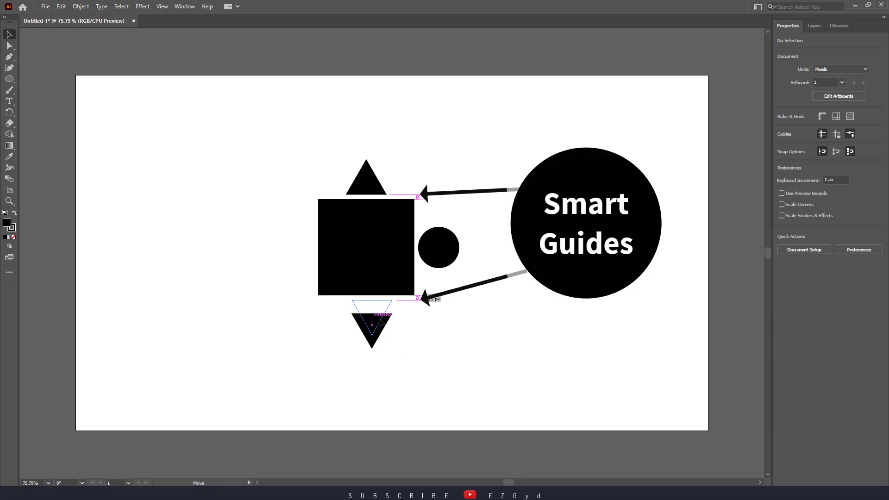
{"action": "left_click_drag", "start_coordinate": [379, 319], "coordinate": [379, 319]}
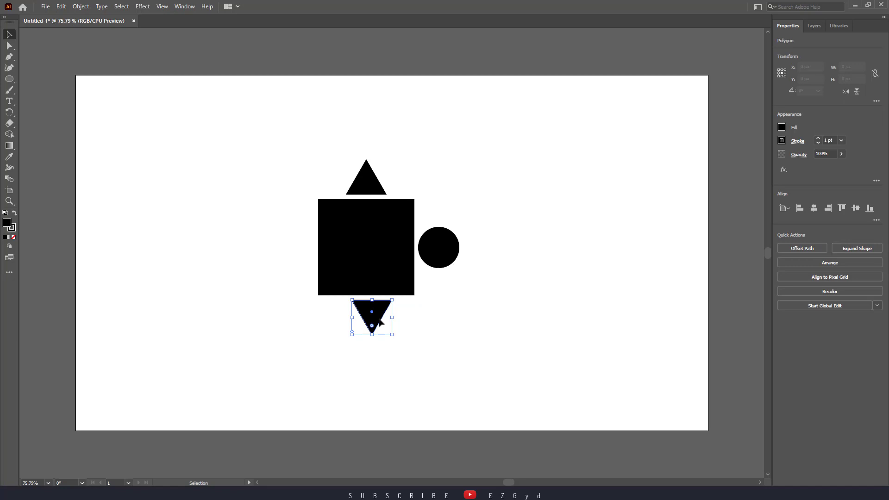
{"action": "left_click", "coordinate": [472, 321]}
Place a copy of the circle beside the square's left edge, level with the original circle.
{"action": "left_click", "coordinate": [449, 258]}
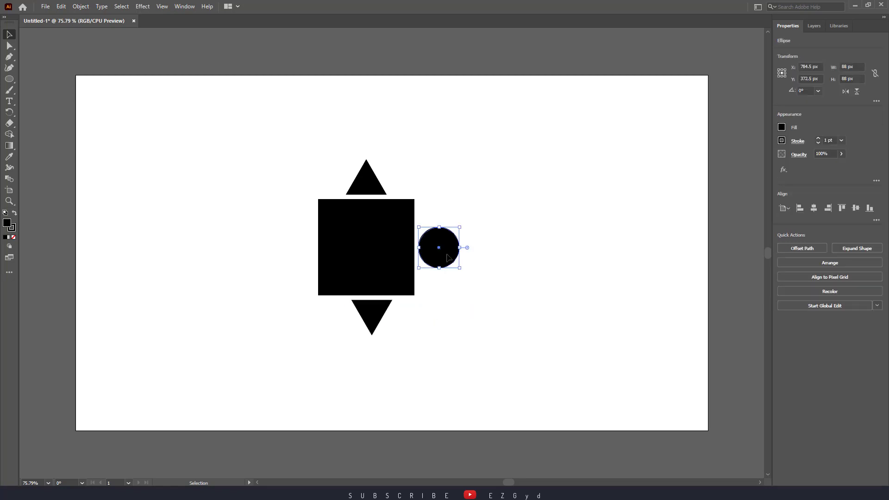
{"action": "left_click_drag", "start_coordinate": [448, 258], "coordinate": [301, 258]}
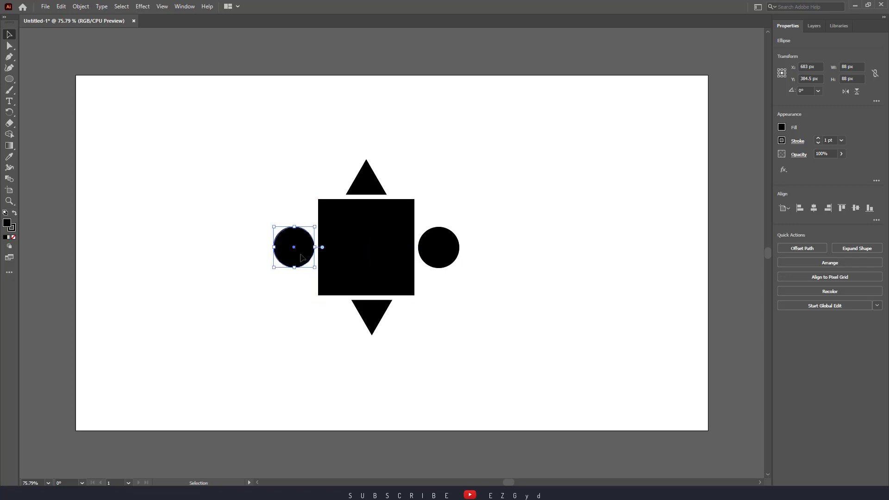
{"action": "left_click", "coordinate": [566, 308]}
Select the square, both triangles and both circles and group them.
{"action": "left_click_drag", "start_coordinate": [255, 160], "coordinate": [500, 357]}
{"action": "left_click", "coordinate": [466, 322]}
{"action": "left_click_drag", "start_coordinate": [232, 128], "coordinate": [522, 343]}
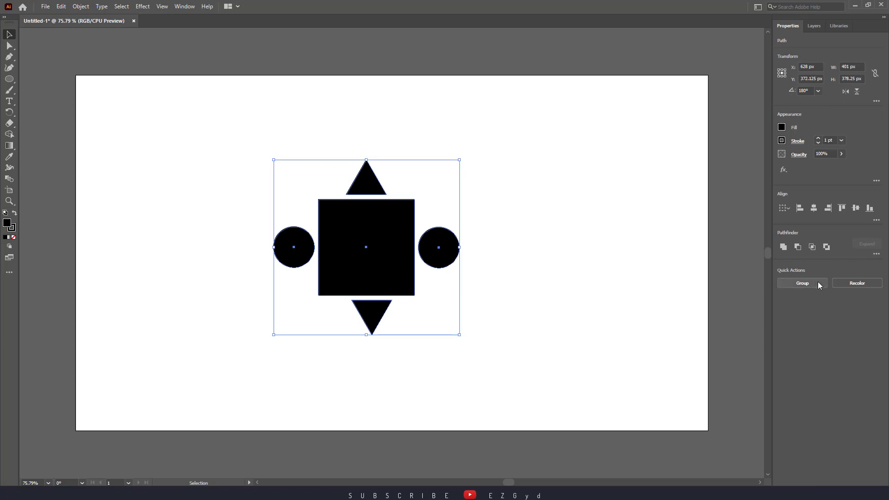
{"action": "left_click", "coordinate": [817, 283]}
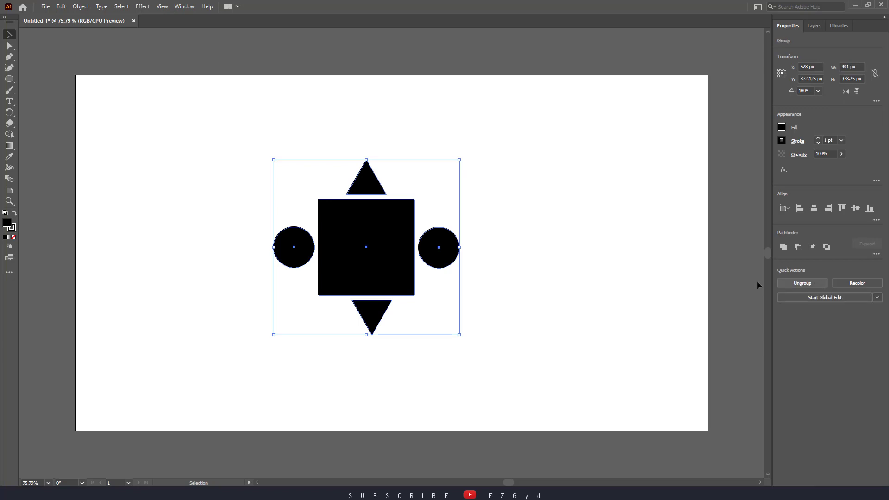
Move the grouped shapes slightly right and up on the artboard, leaving nothing selected.
{"action": "left_click", "coordinate": [596, 293]}
{"action": "left_click_drag", "start_coordinate": [389, 269], "coordinate": [409, 266]}
{"action": "left_click", "coordinate": [576, 216]}
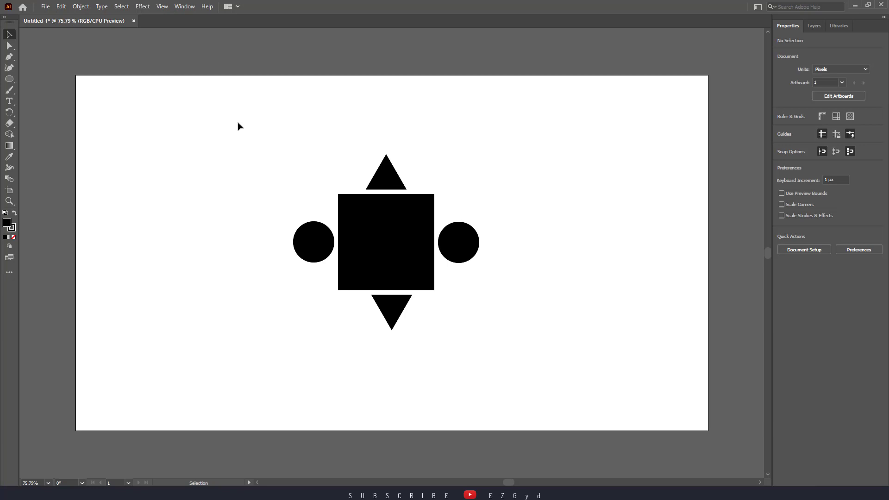
Open the Smart Guides preferences and examine the preset colours offered for object guides.
{"action": "left_click", "coordinate": [61, 7]}
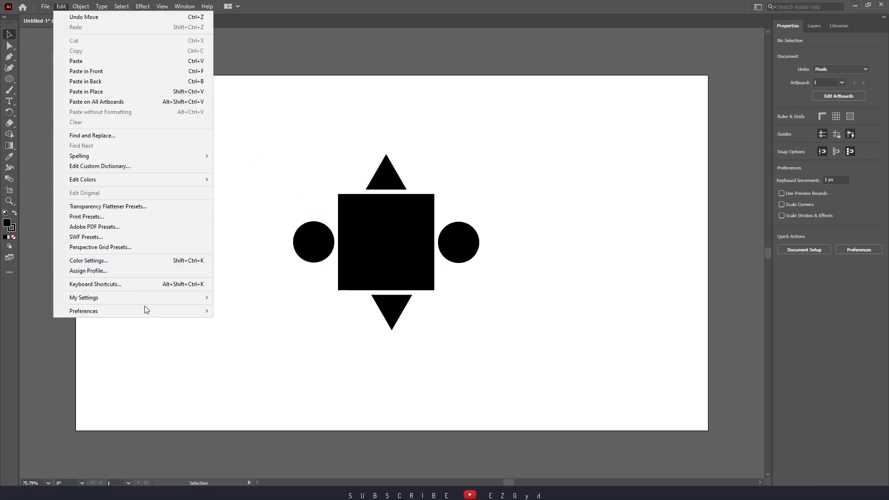
{"action": "mouse_move", "coordinate": [157, 310]}
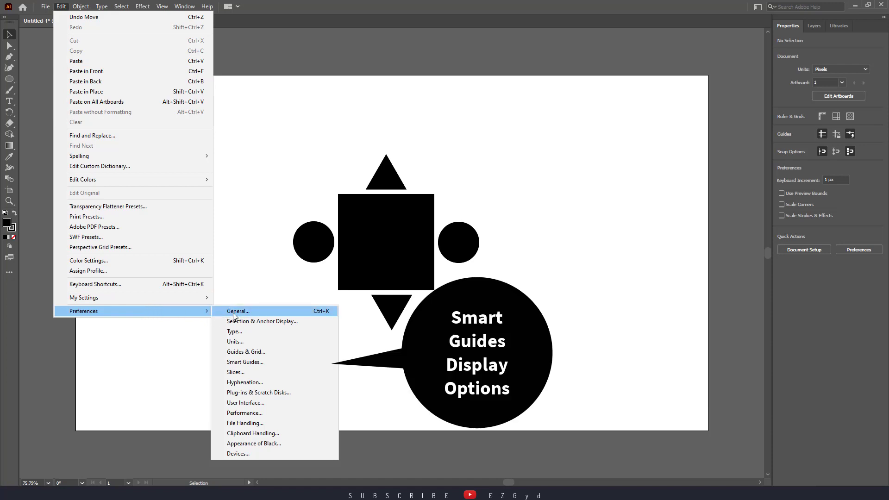
{"action": "left_click", "coordinate": [274, 363]}
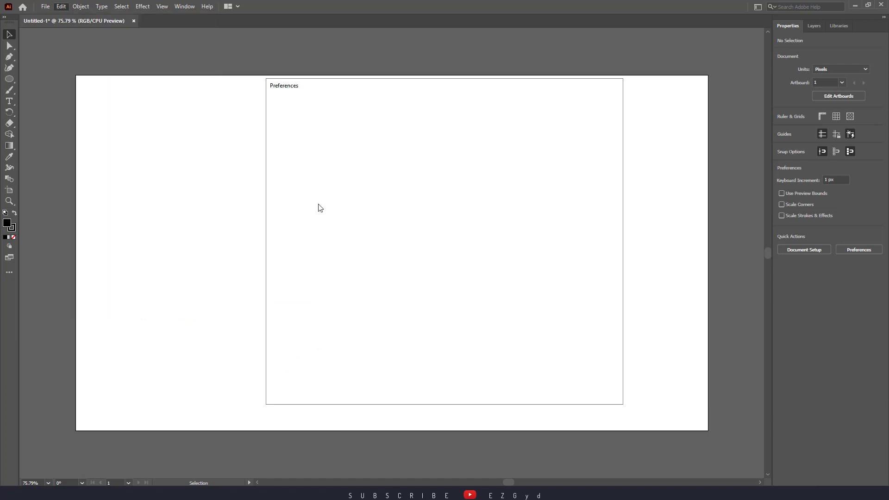
{"action": "left_click_drag", "start_coordinate": [339, 94], "coordinate": [168, 84]}
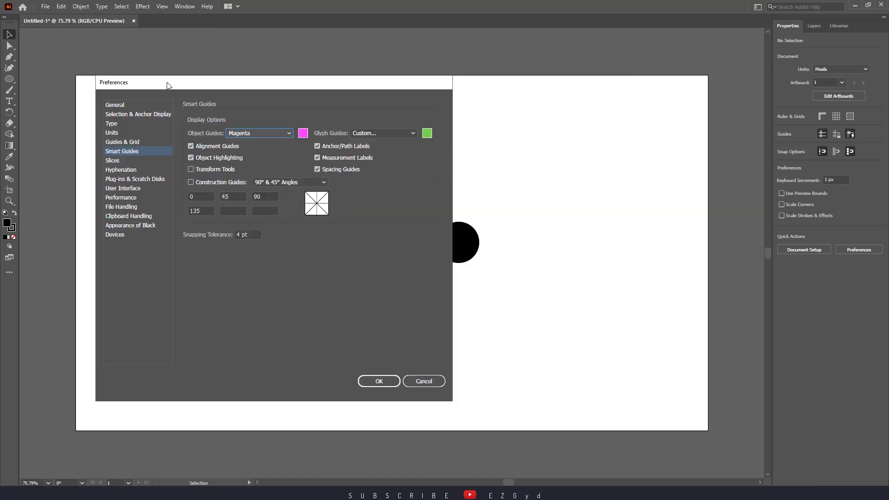
{"action": "left_click", "coordinate": [273, 133]}
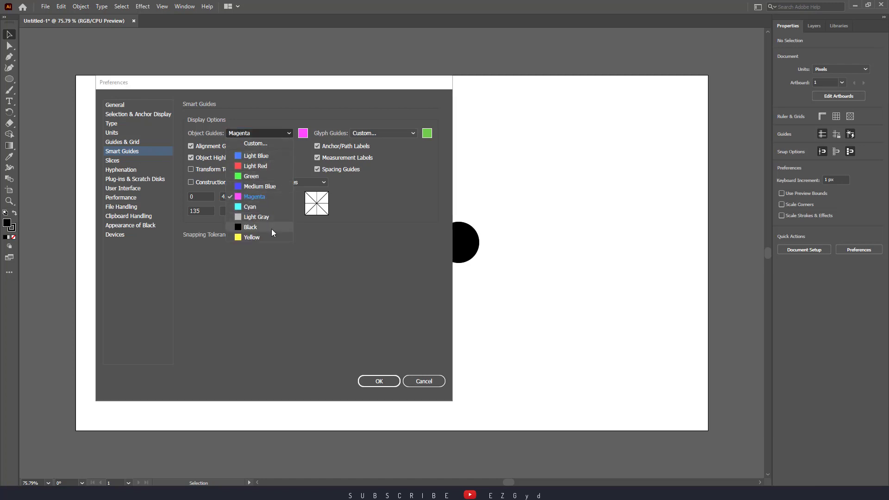
{"action": "left_click", "coordinate": [301, 133]}
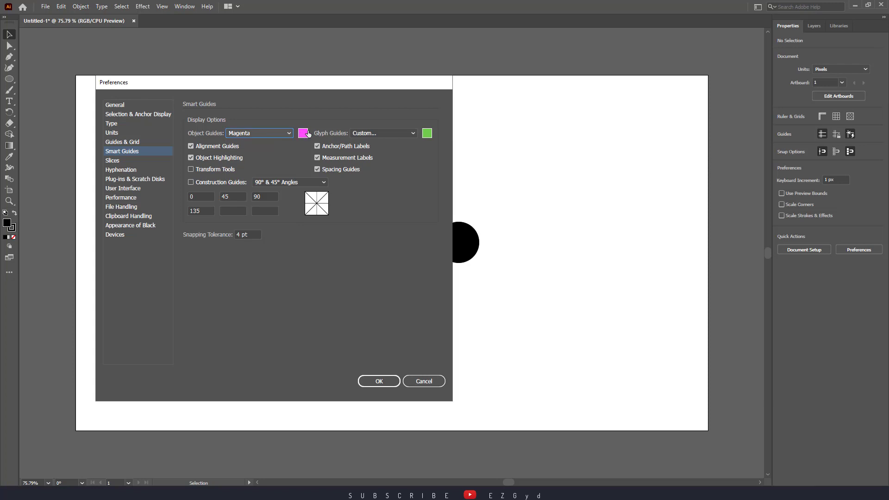
{"action": "left_click", "coordinate": [285, 135]}
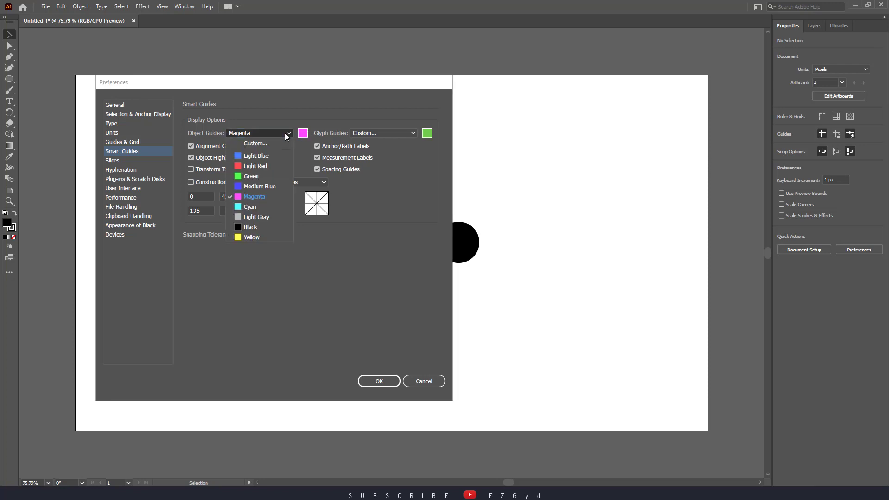
{"action": "left_click", "coordinate": [284, 132]}
Set the object guides to a custom muted green, about RGB 123, 173, 90, and apply the preferences.
{"action": "left_click", "coordinate": [303, 133]}
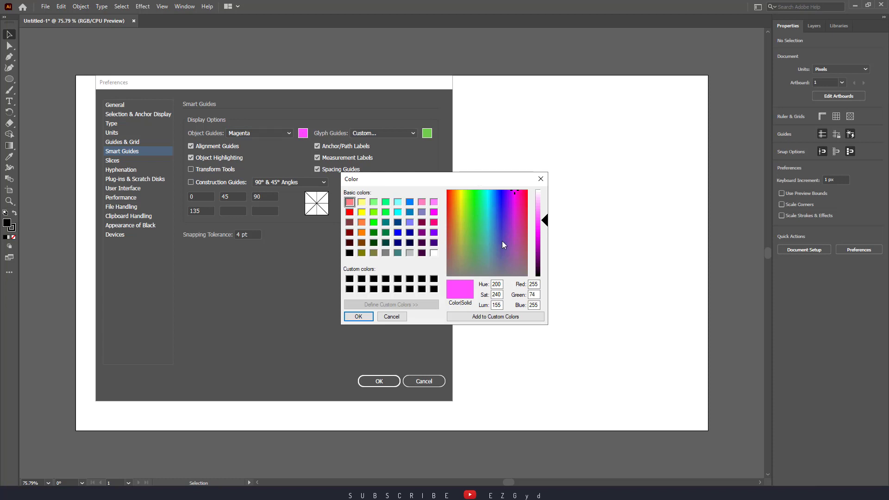
{"action": "left_click_drag", "start_coordinate": [502, 241], "coordinate": [469, 247]}
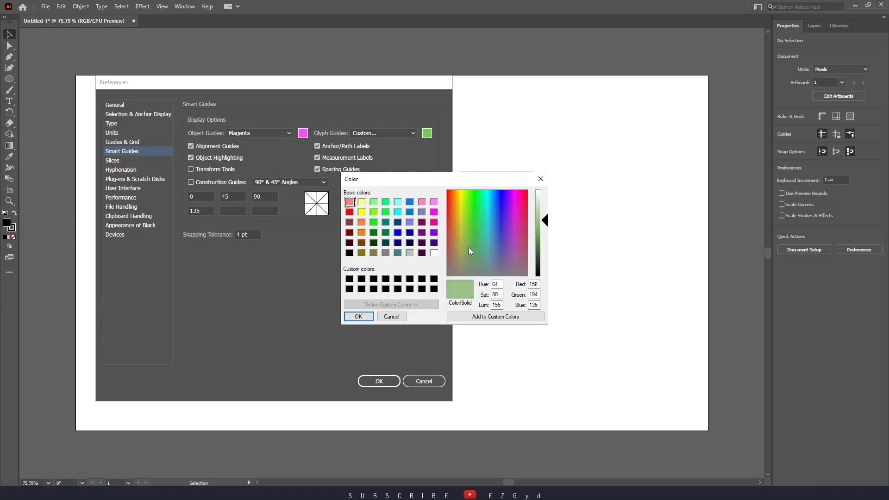
{"action": "left_click", "coordinate": [546, 224]}
{"action": "left_click_drag", "start_coordinate": [546, 225], "coordinate": [547, 230]}
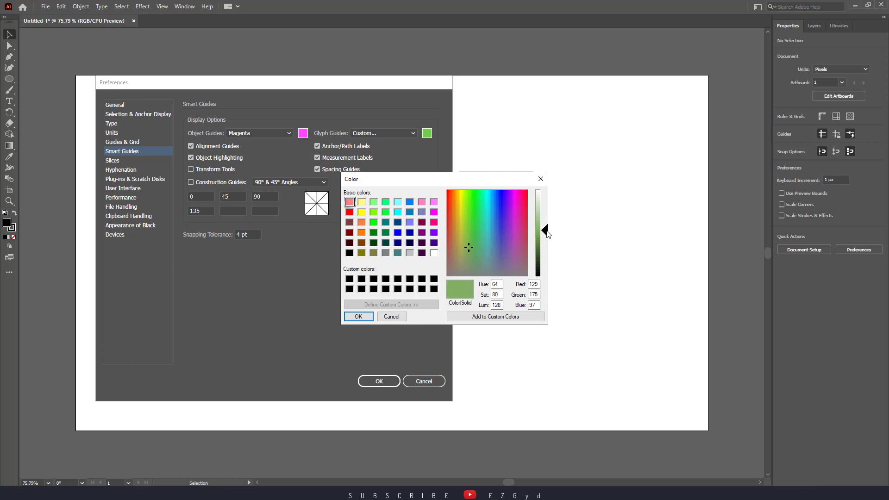
{"action": "left_click", "coordinate": [365, 316]}
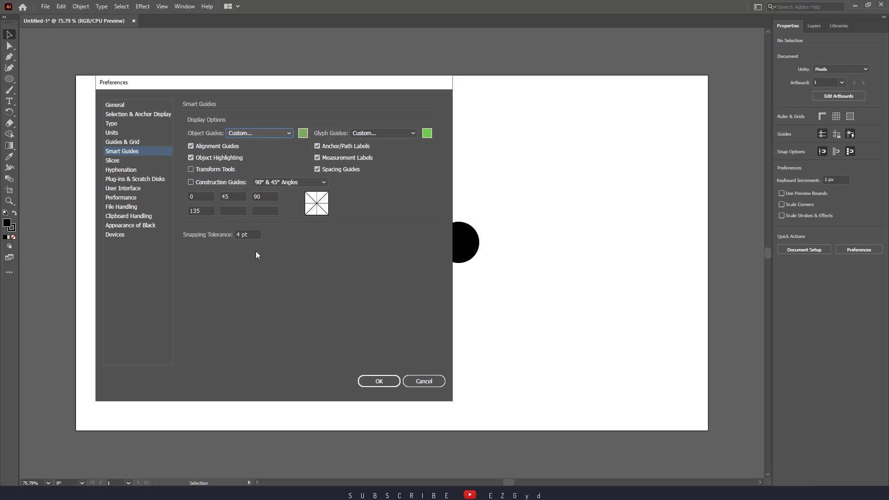
{"action": "left_click", "coordinate": [391, 381]}
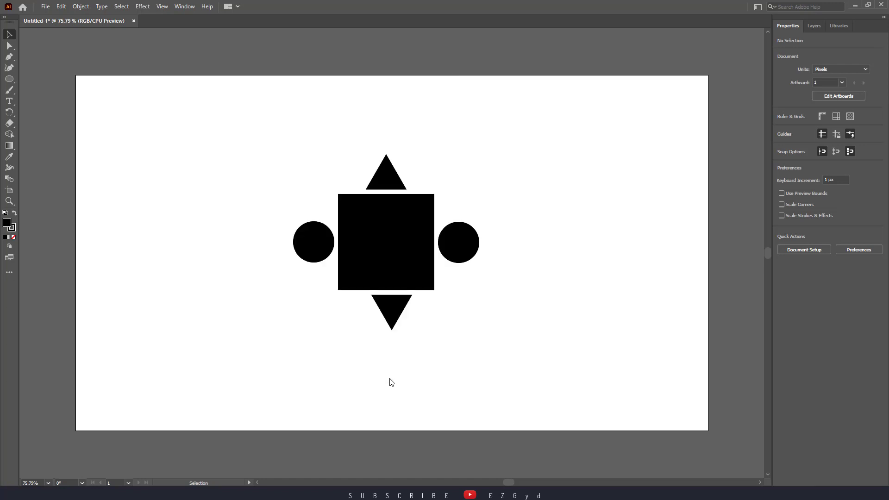
Move the grouped shapes into the right half of the artboard, centred at about X 989 px, Y 329 px.
{"action": "left_click_drag", "start_coordinate": [384, 234], "coordinate": [402, 235]}
{"action": "left_click", "coordinate": [502, 232]}
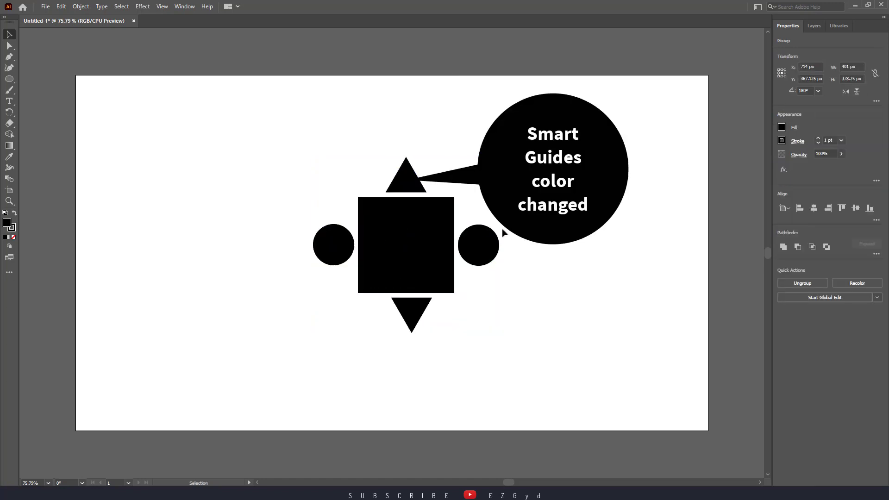
{"action": "mouse_move", "coordinate": [485, 247]}
{"action": "left_mouse_down"}
{"action": "mouse_move", "coordinate": [494, 246]}
{"action": "mouse_move", "coordinate": [487, 241]}
{"action": "left_mouse_up"}
{"action": "left_click", "coordinate": [504, 235]}
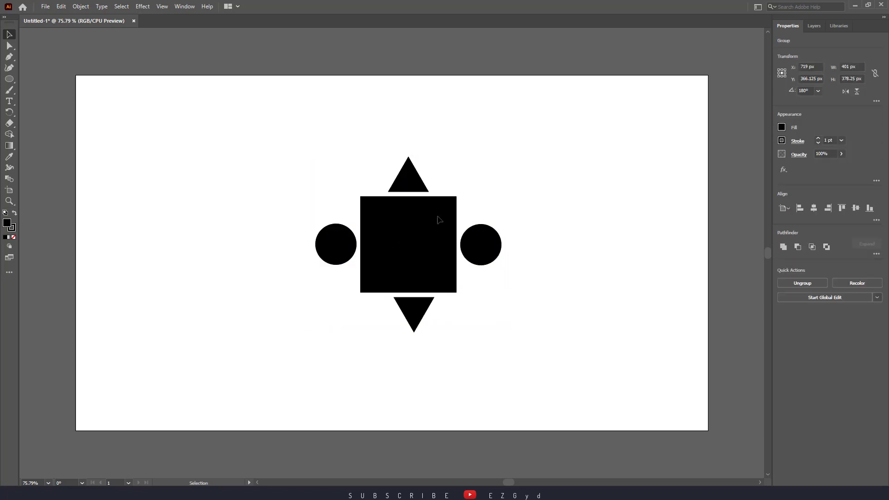
{"action": "left_click_drag", "start_coordinate": [270, 138], "coordinate": [518, 321]}
{"action": "left_click_drag", "start_coordinate": [422, 256], "coordinate": [567, 231]}
{"action": "left_click", "coordinate": [575, 214]}
Draw a circle about 191 px in diameter on the artboard's left half and move it to about X 409 px, Y 321 px.
{"action": "left_click", "coordinate": [11, 80]}
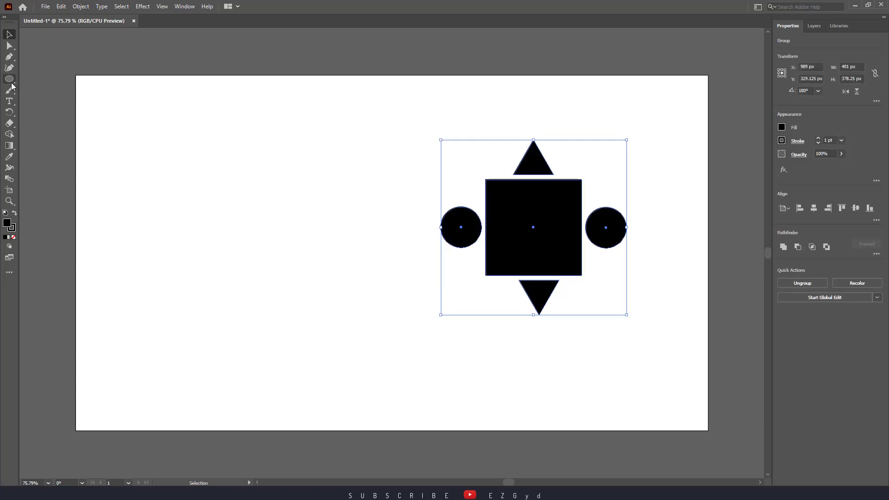
{"action": "left_click_drag", "start_coordinate": [192, 169], "coordinate": [258, 252]}
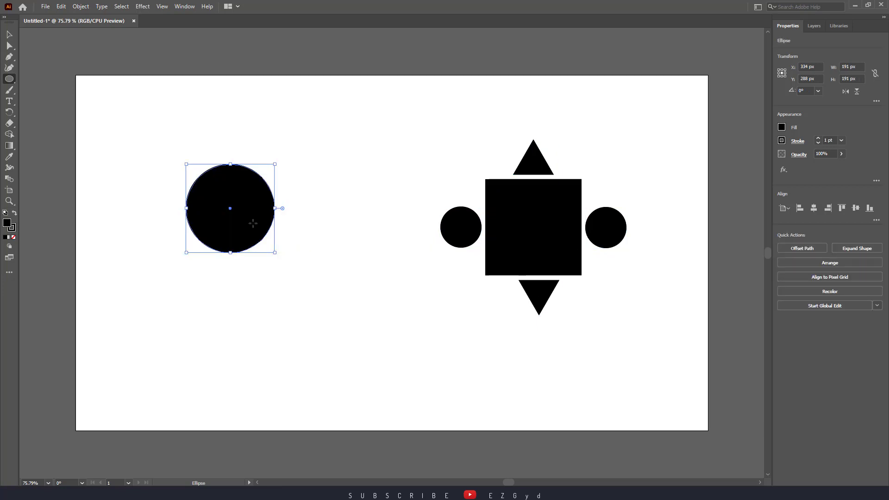
{"action": "left_click_drag", "start_coordinate": [230, 208], "coordinate": [263, 221]}
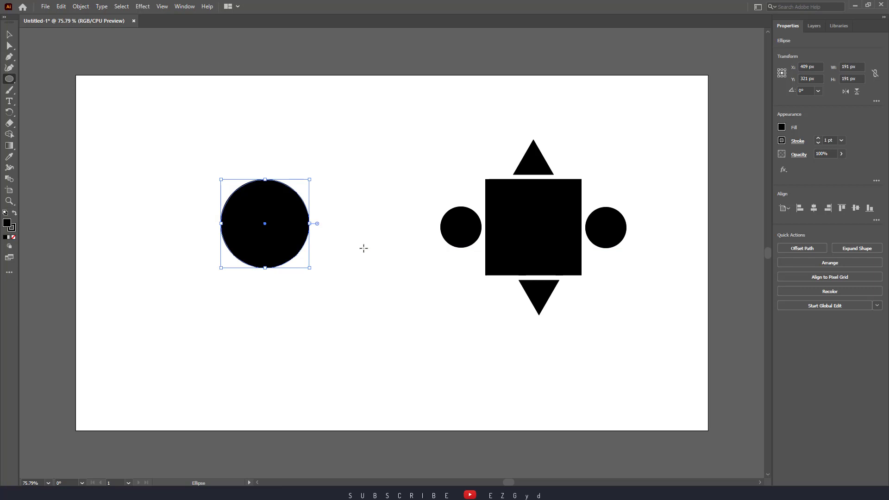
Turn Smart Guides off and move the large circle to about X 457 px, Y 370 px.
{"action": "left_click", "coordinate": [163, 8]}
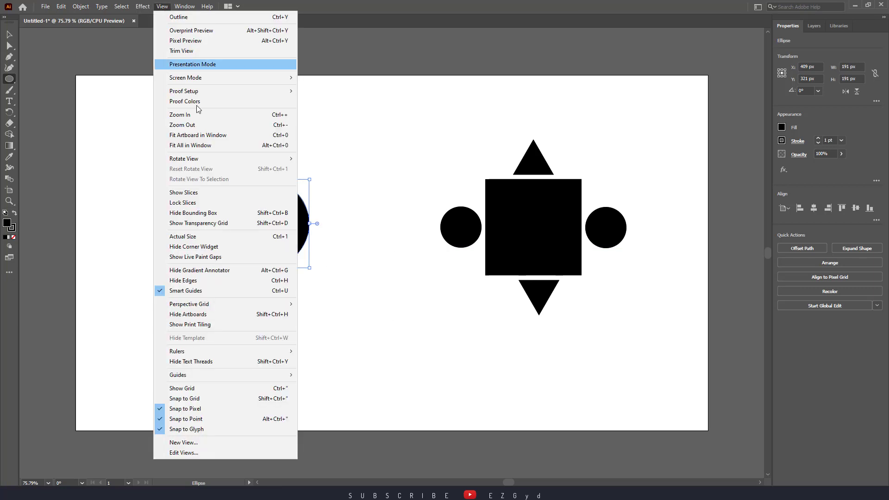
{"action": "left_click", "coordinate": [213, 291]}
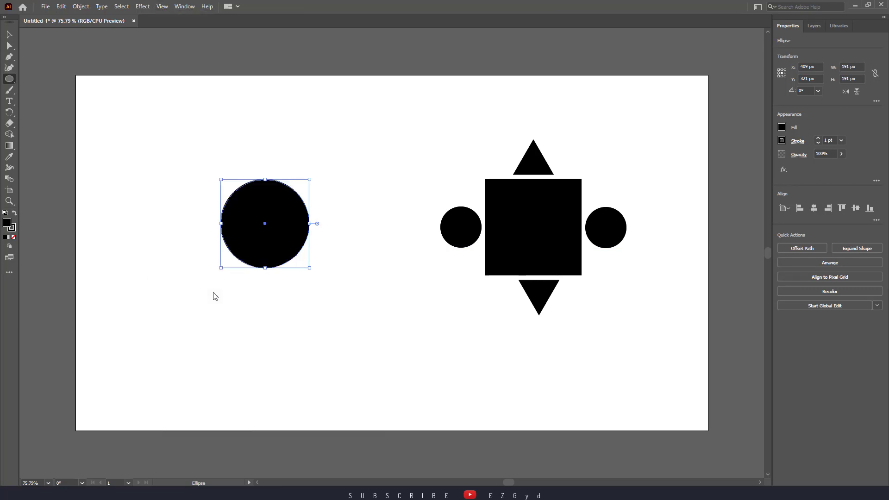
{"action": "left_click_drag", "start_coordinate": [265, 225], "coordinate": [290, 250]}
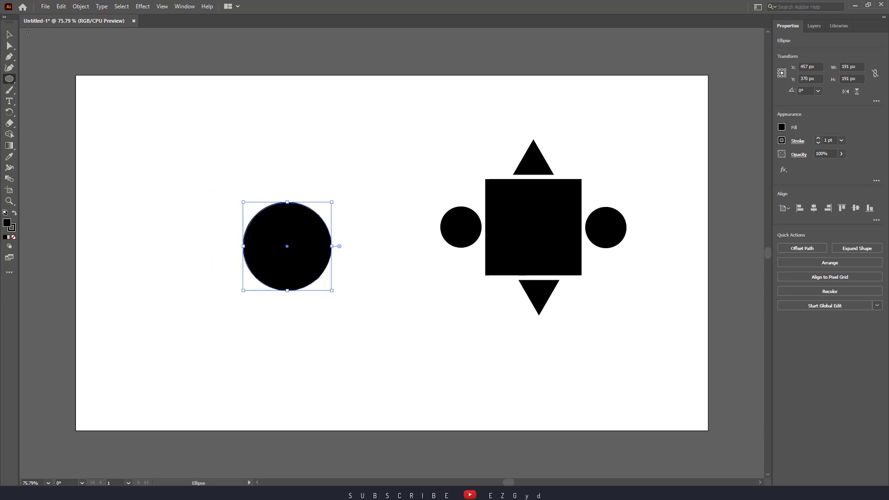
Move the grouped shapes closer to the large circle, to about X 847 px, Y 367 px.
{"action": "left_click", "coordinate": [9, 36]}
{"action": "left_click_drag", "start_coordinate": [390, 120], "coordinate": [625, 294]}
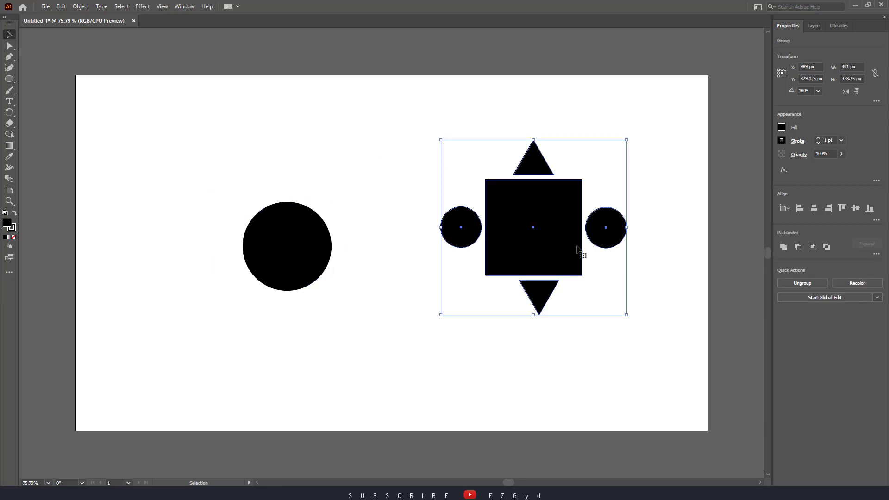
{"action": "left_click_drag", "start_coordinate": [577, 250], "coordinate": [500, 268]}
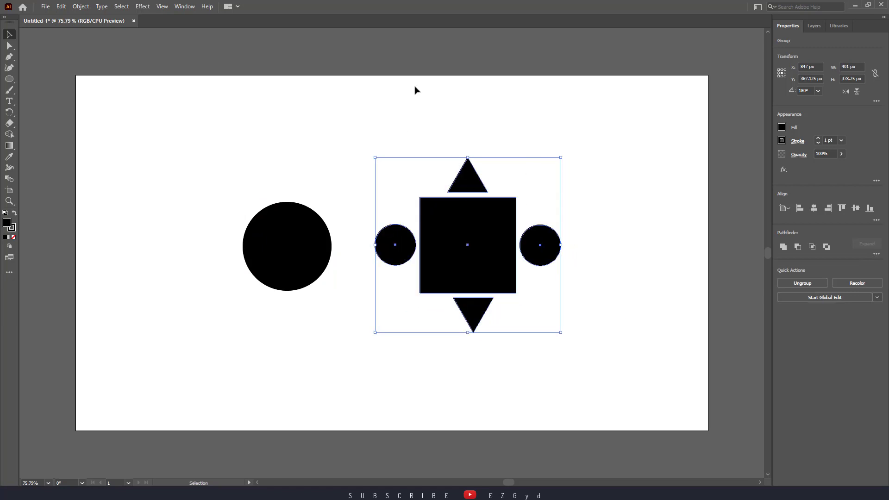
Turn Smart Guides back on and realign the group and the large circle, placing the circle at about X 506 px, Y 362 px.
{"action": "left_click", "coordinate": [162, 7]}
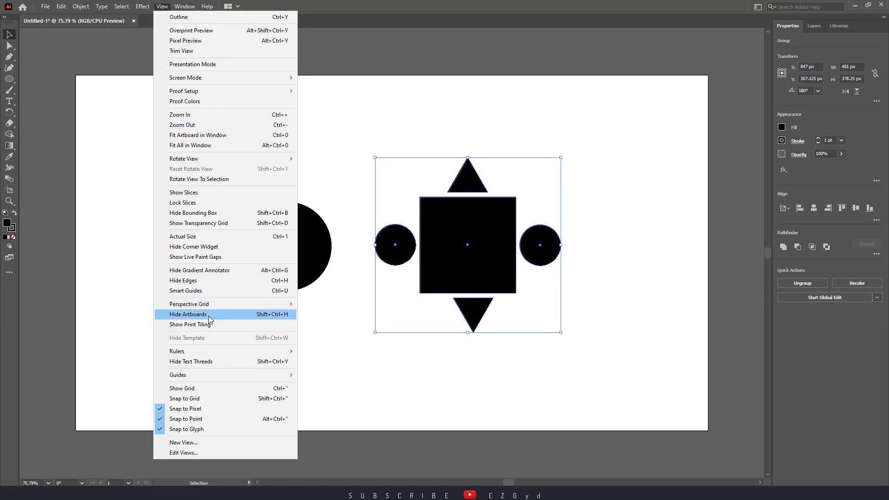
{"action": "left_click", "coordinate": [209, 292]}
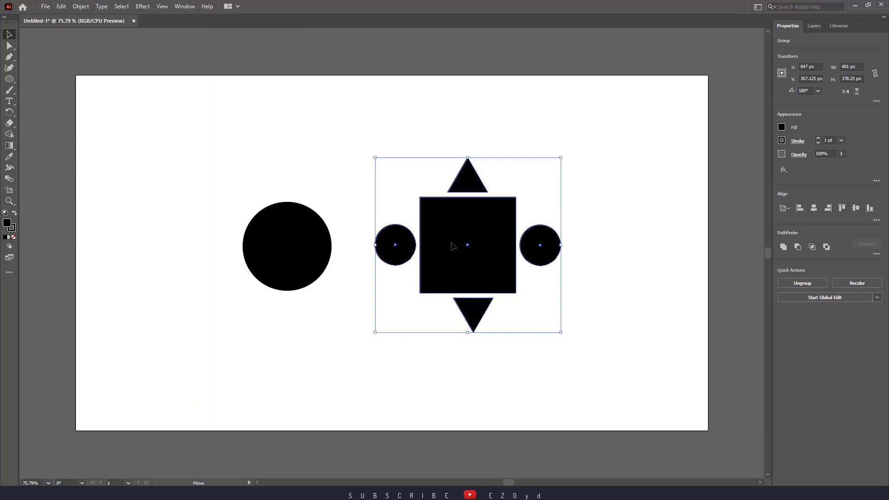
{"action": "mouse_move", "coordinate": [454, 248]}
{"action": "left_mouse_down"}
{"action": "mouse_move", "coordinate": [452, 236]}
{"action": "mouse_move", "coordinate": [454, 247]}
{"action": "left_mouse_up"}
{"action": "left_click_drag", "start_coordinate": [311, 257], "coordinate": [333, 251]}
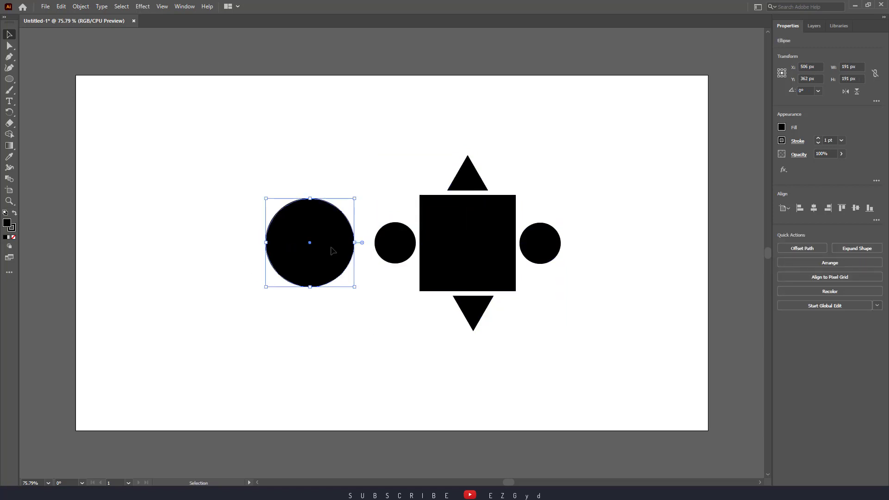
{"action": "left_click", "coordinate": [397, 324]}
Set the Smart Guides object guide colour to Magenta and move the large circle to about X 498 px, Y 344 px.
{"action": "key", "text": "ctrl+k"}
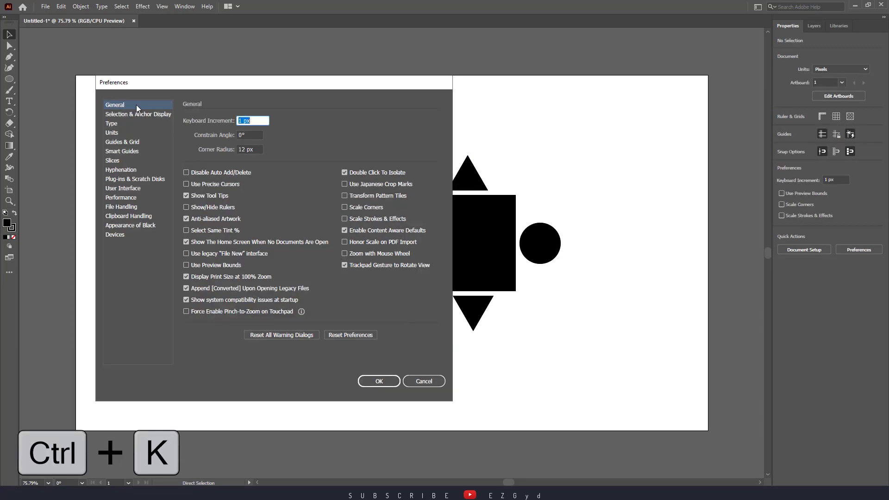
{"action": "mouse_move", "coordinate": [126, 83]}
{"action": "left_mouse_down"}
{"action": "mouse_move", "coordinate": [114, 82]}
{"action": "mouse_move", "coordinate": [156, 84]}
{"action": "left_mouse_up"}
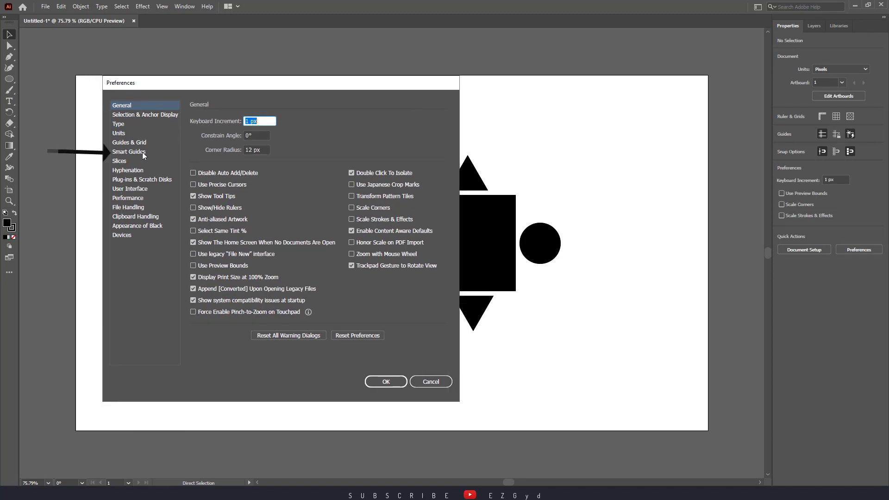
{"action": "left_click", "coordinate": [129, 152]}
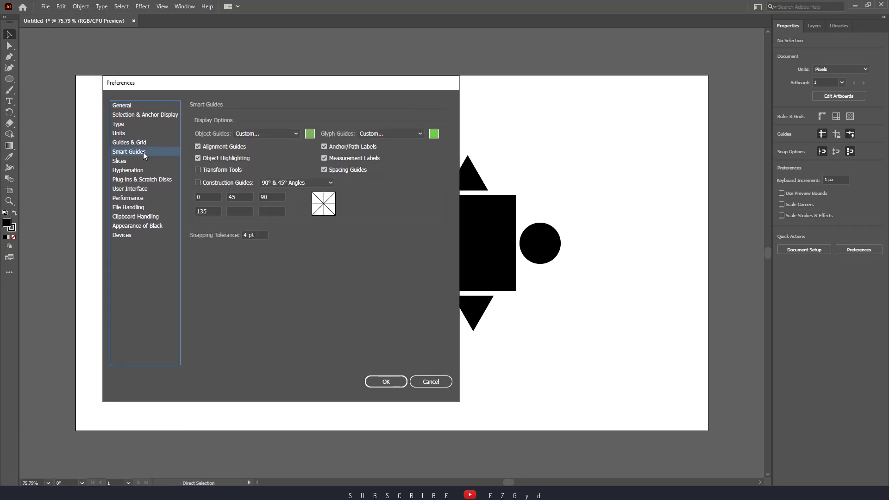
{"action": "left_click", "coordinate": [306, 137]}
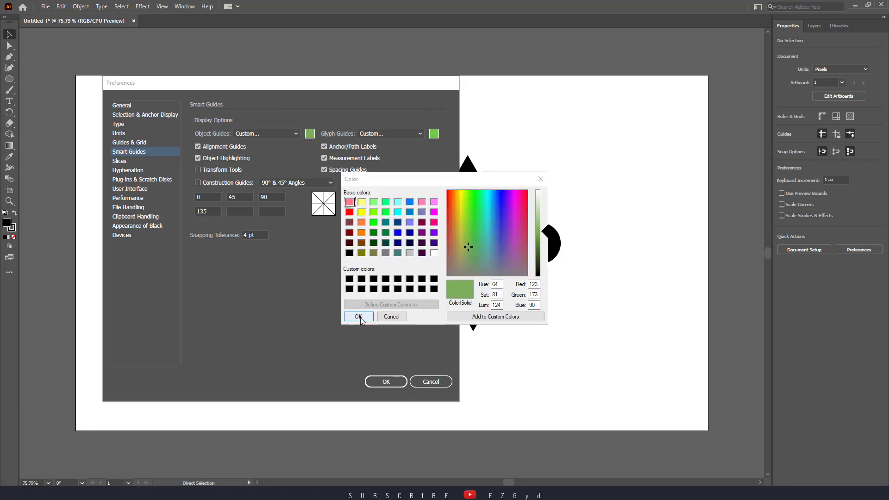
{"action": "left_click", "coordinate": [358, 317]}
{"action": "left_click", "coordinate": [286, 134]}
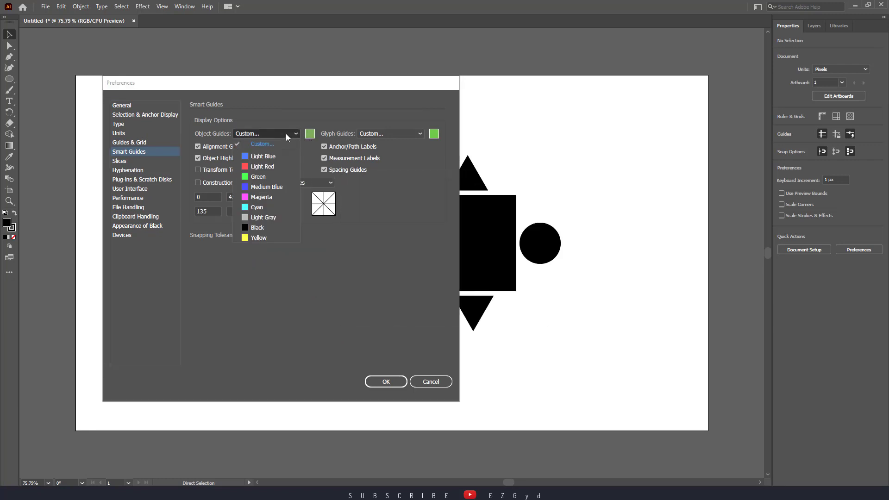
{"action": "left_click", "coordinate": [264, 197]}
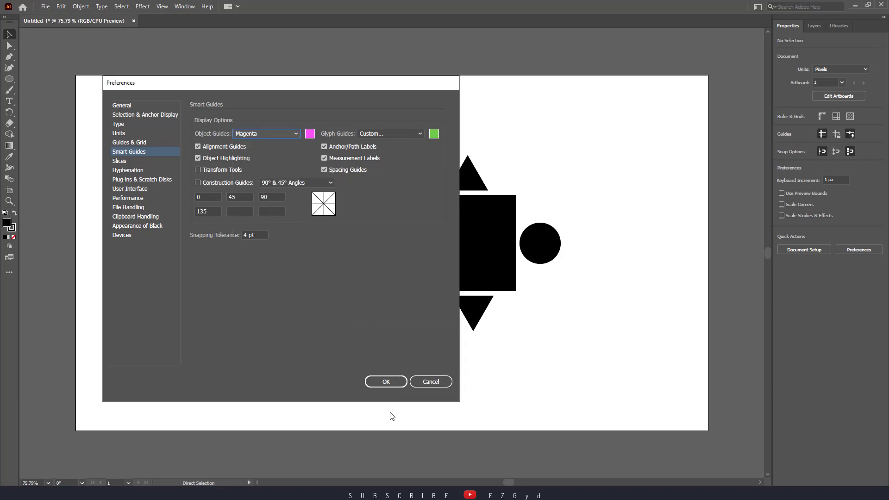
{"action": "left_click", "coordinate": [396, 383]}
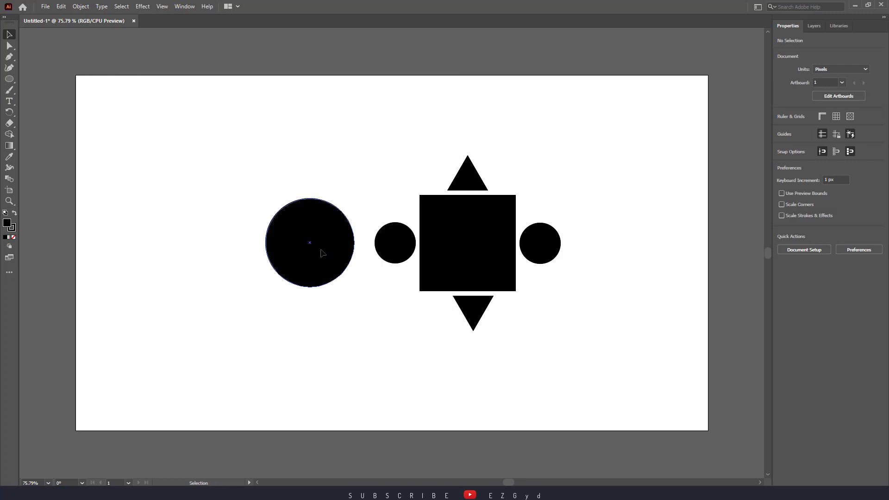
{"action": "mouse_move", "coordinate": [324, 254]}
{"action": "left_mouse_down"}
{"action": "mouse_move", "coordinate": [304, 247]}
{"action": "mouse_move", "coordinate": [322, 246]}
{"action": "left_mouse_up"}
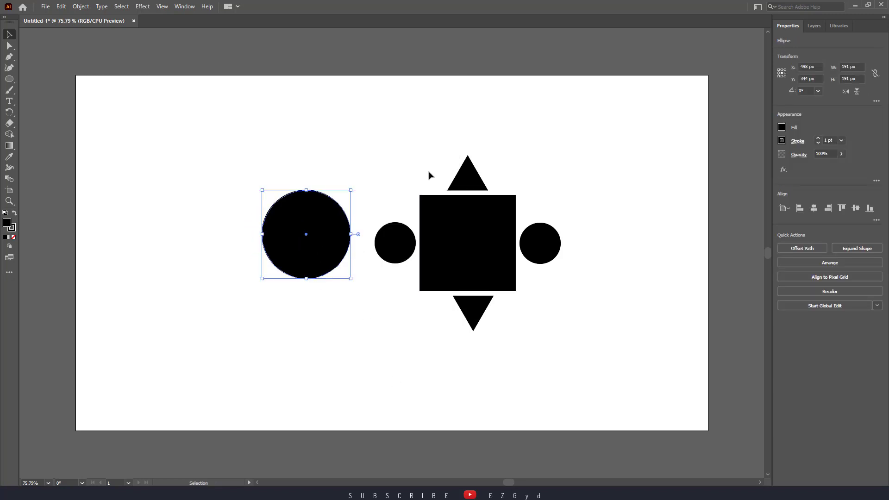